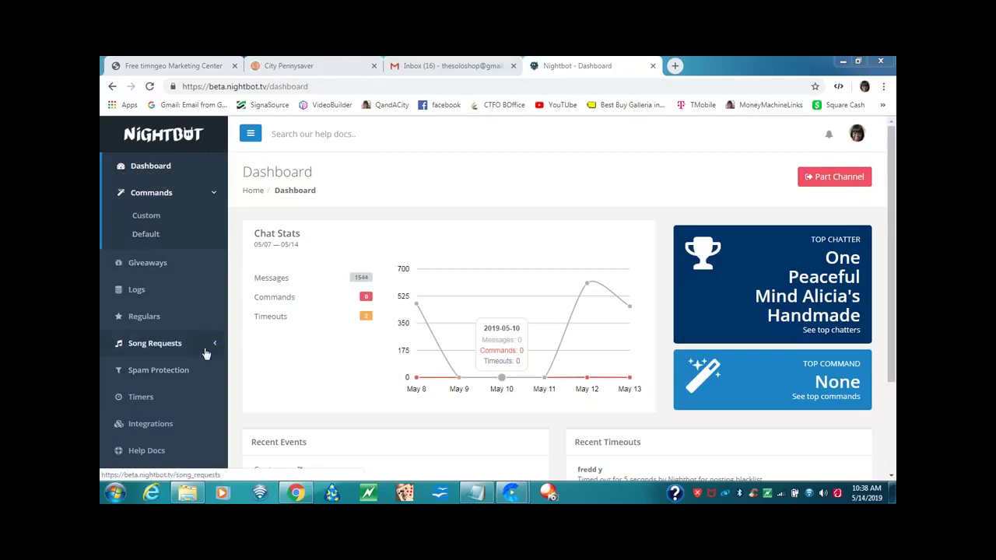
Open the Spam Protection page and scroll down to the full filter list.
click(145, 373)
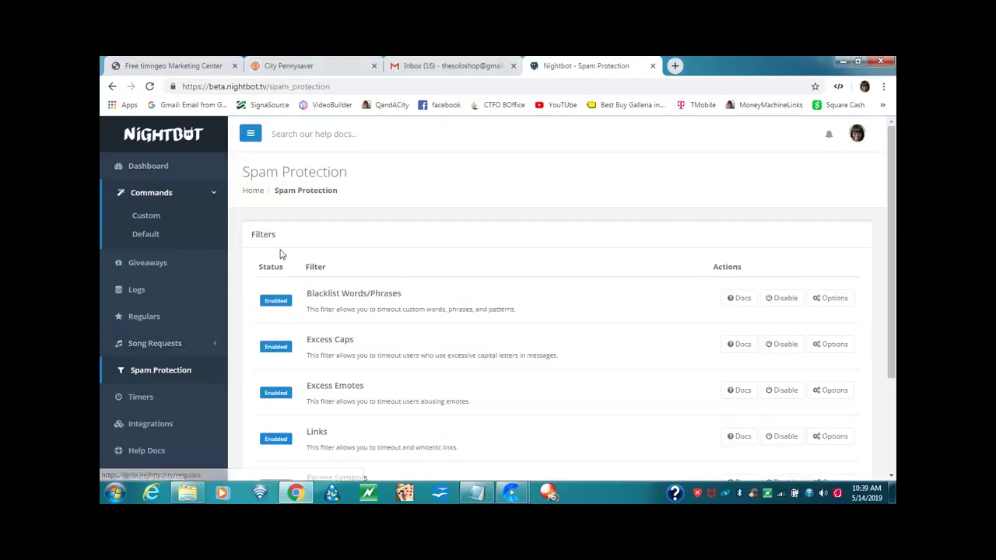
drag(257, 172, 404, 190)
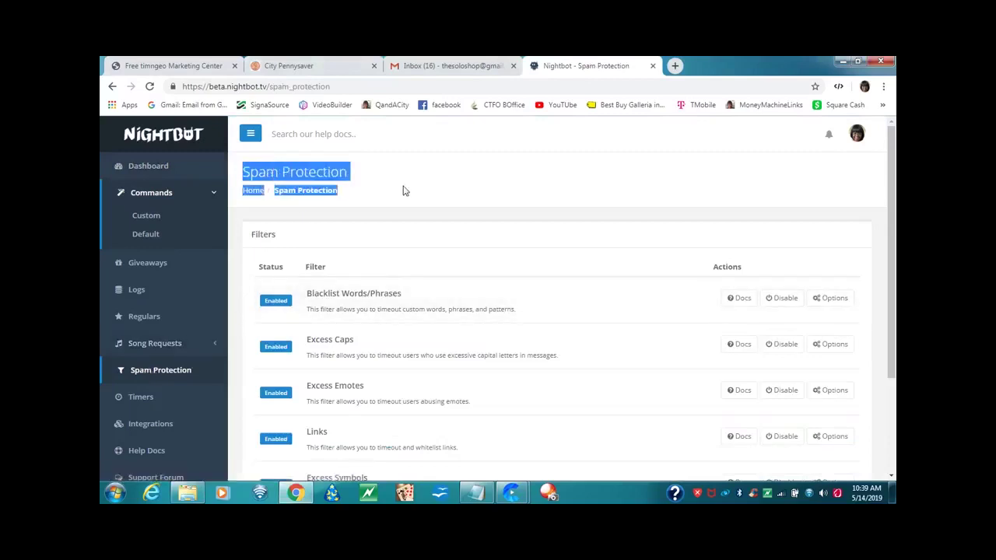
click(424, 193)
scroll(420, 225, down, 3)
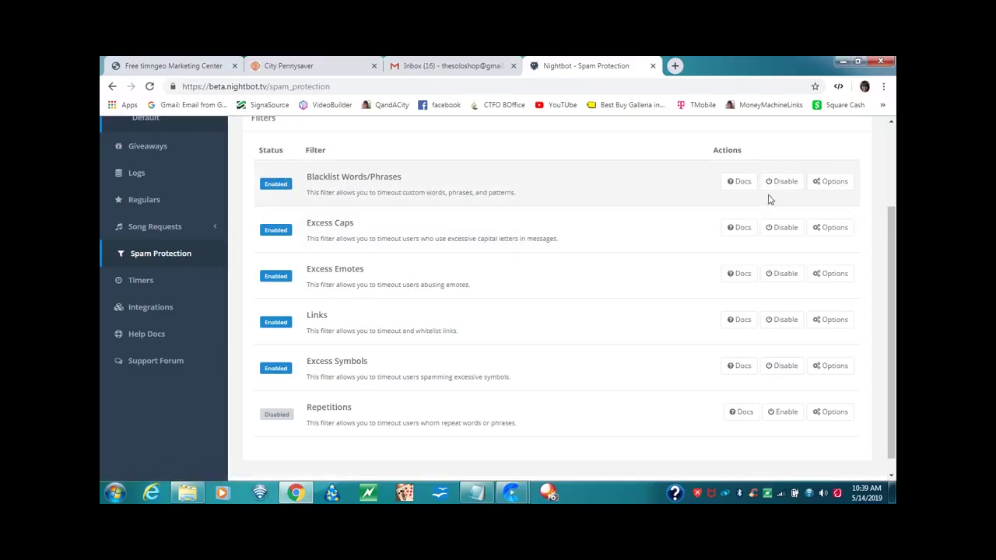
Review the Blacklist Words/Phrases word list and save its 5-second timeout, Moderator exemption settings.
click(833, 182)
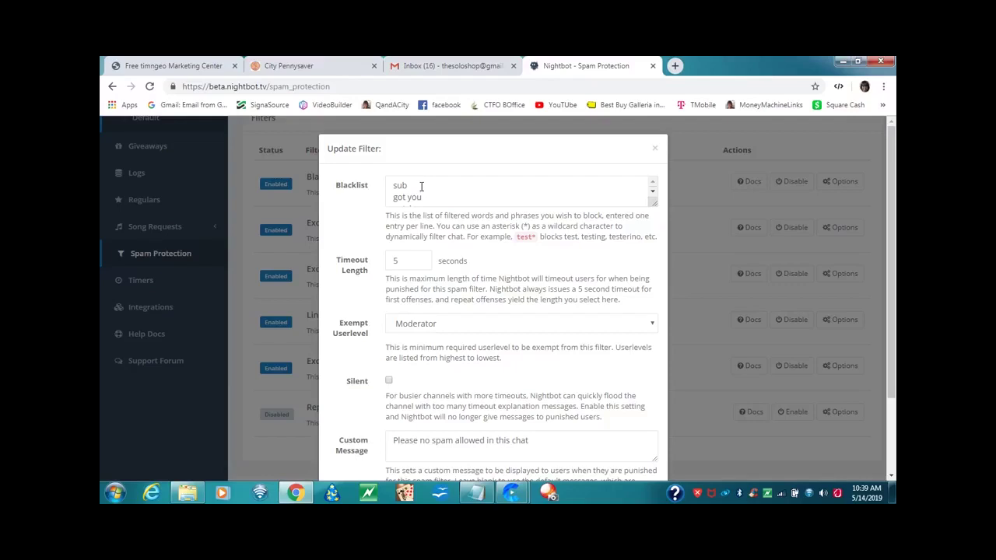
click(652, 194)
scroll(653, 195, up, 2)
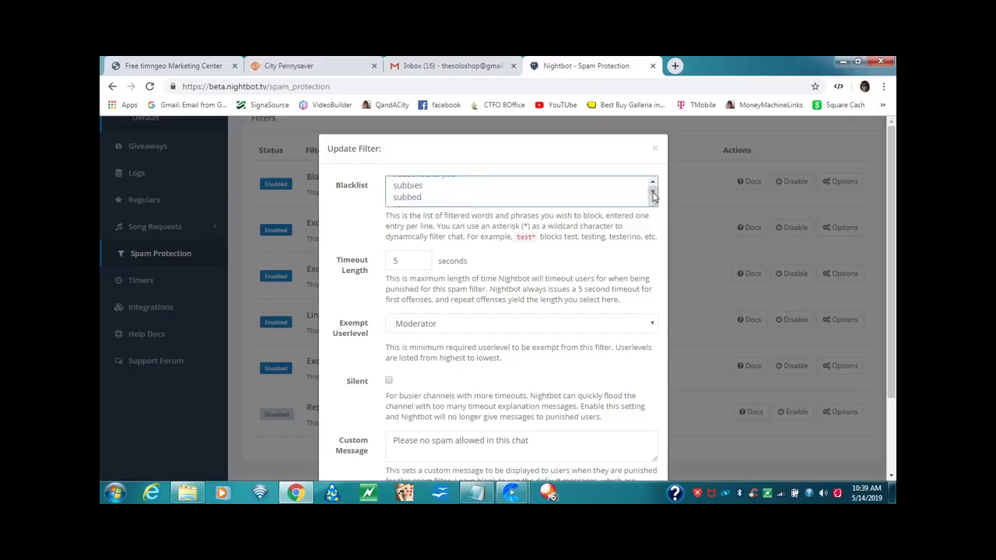
scroll(653, 195, up, 2)
scroll(653, 194, up, 2)
scroll(652, 195, up, 2)
scroll(653, 195, up, 2)
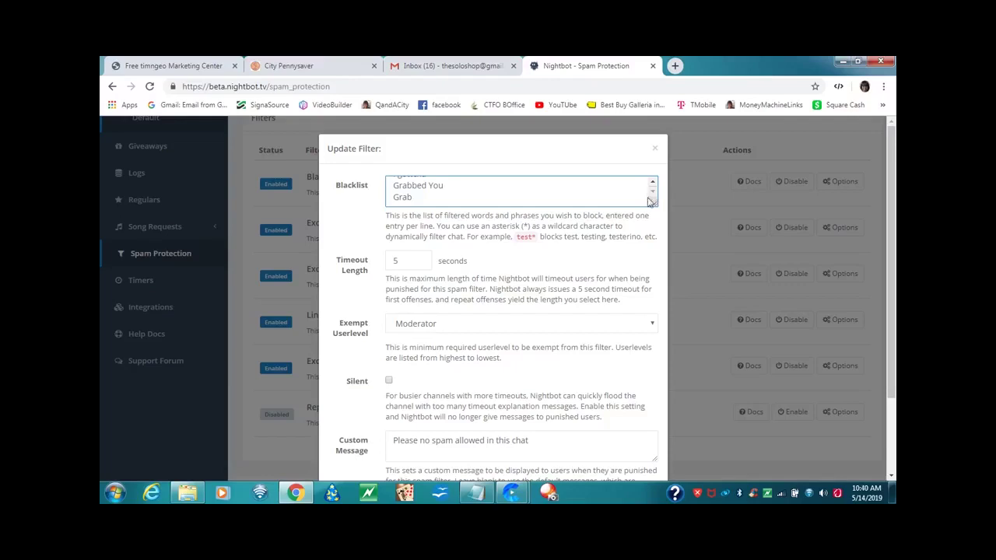
scroll(620, 230, down, 1)
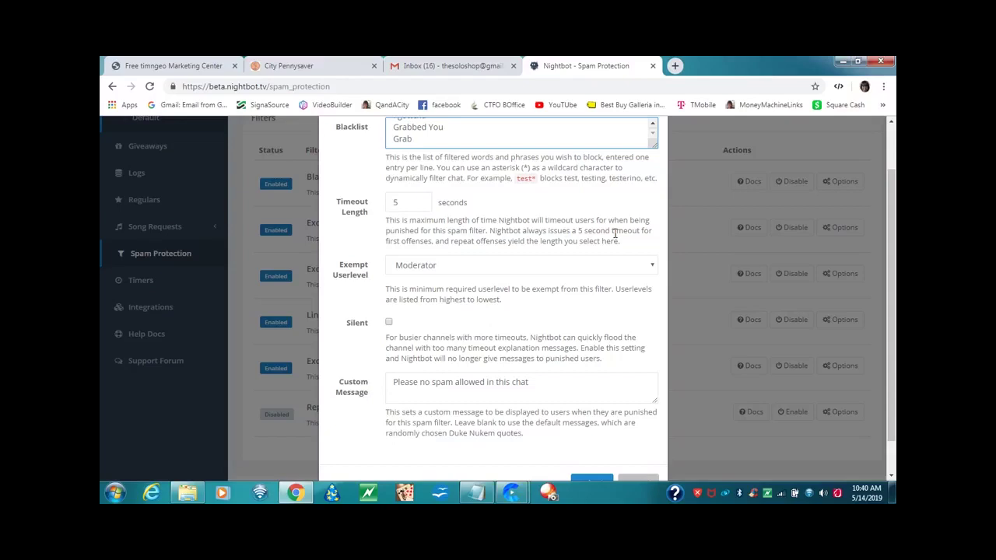
mouse_move(408, 260)
scroll(375, 208, down, 1)
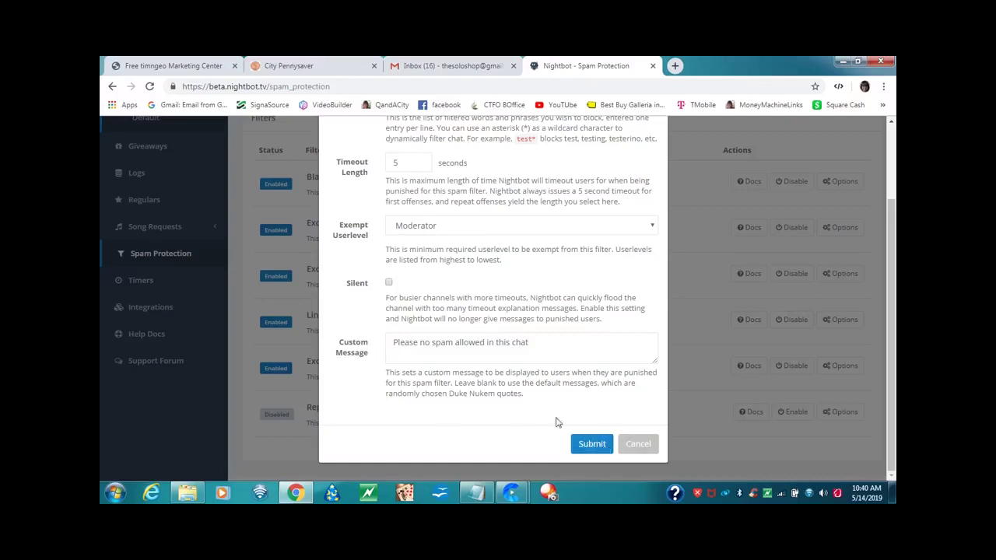
click(593, 450)
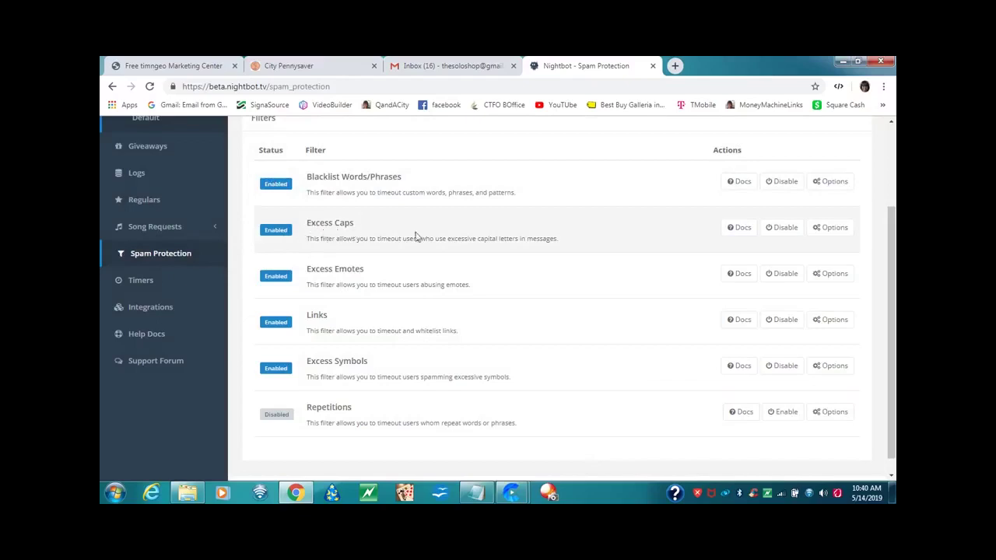
Give Excess Caps a limit of 61 and message 'Please no excessive Caps Please', then save.
click(839, 228)
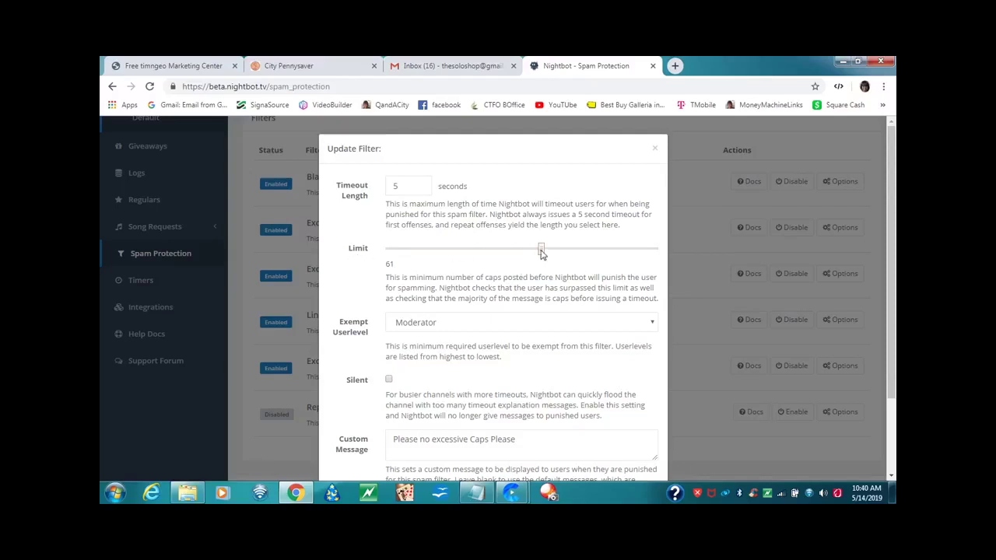
mouse_move(541, 249)
mouse_down()
mouse_move(396, 249)
mouse_move(396, 258)
mouse_up()
drag(399, 249, 542, 269)
mouse_move(543, 254)
mouse_down()
mouse_move(397, 257)
mouse_move(486, 260)
mouse_up()
drag(486, 260, 543, 264)
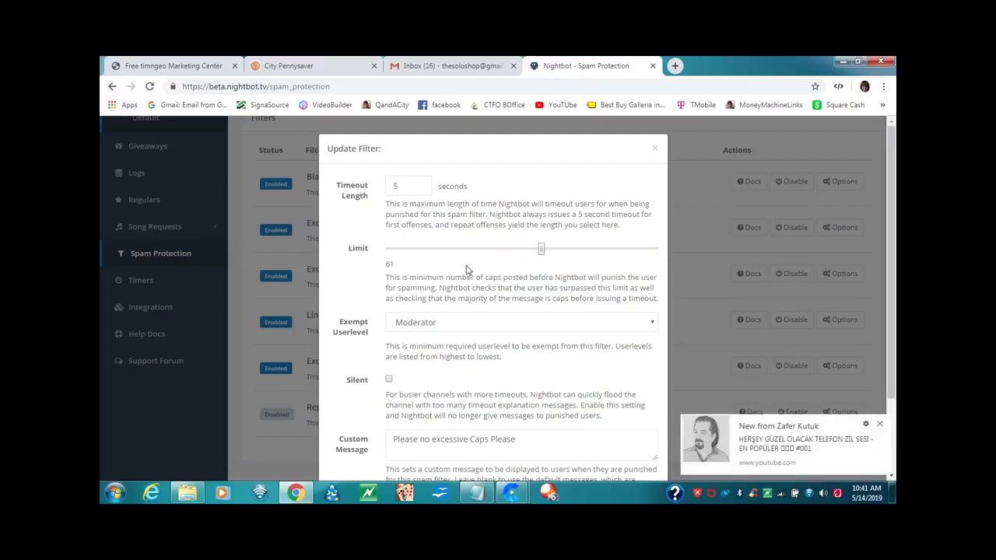
scroll(467, 270, down, 2)
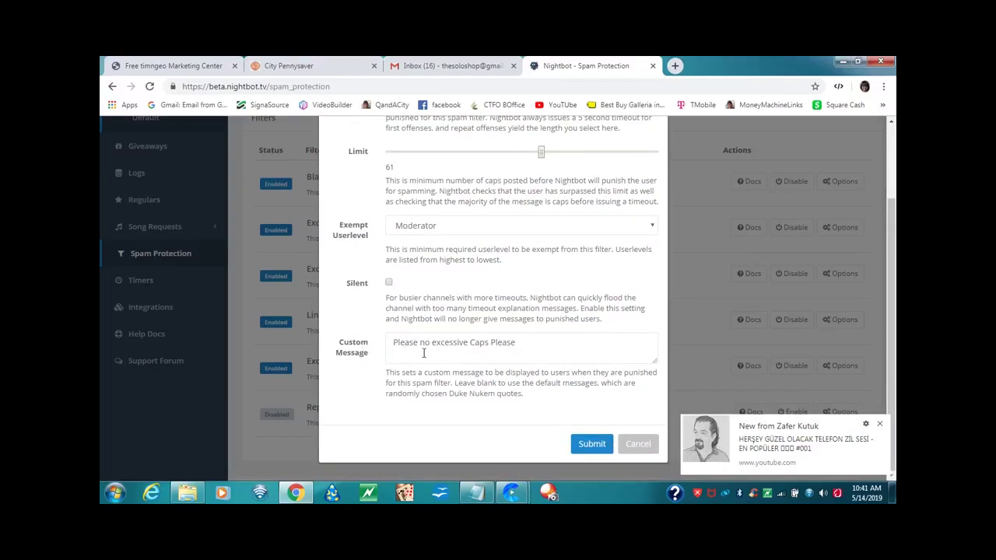
click(502, 354)
click(593, 448)
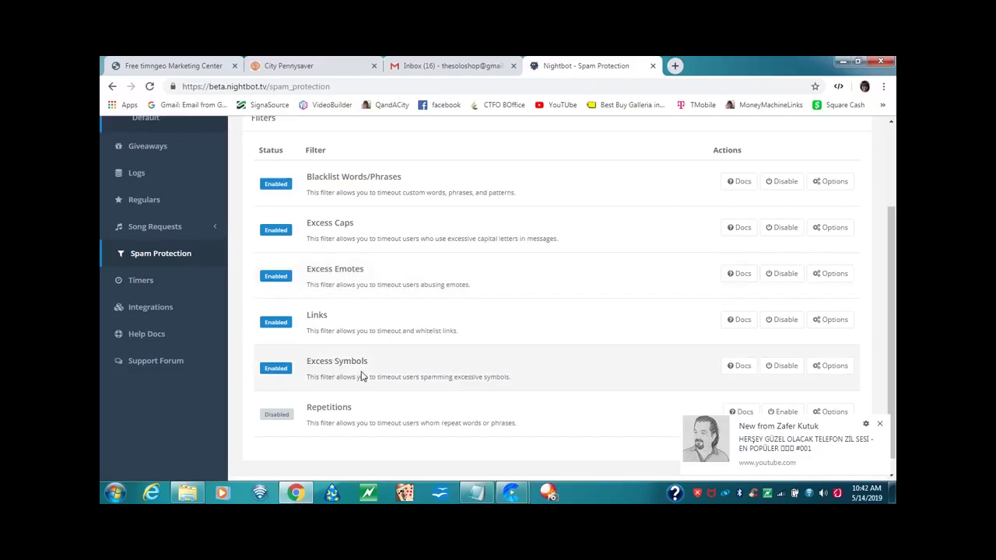
Open the Timers page and look through the six existing timers like youtubeC and QuoteDay.
click(141, 282)
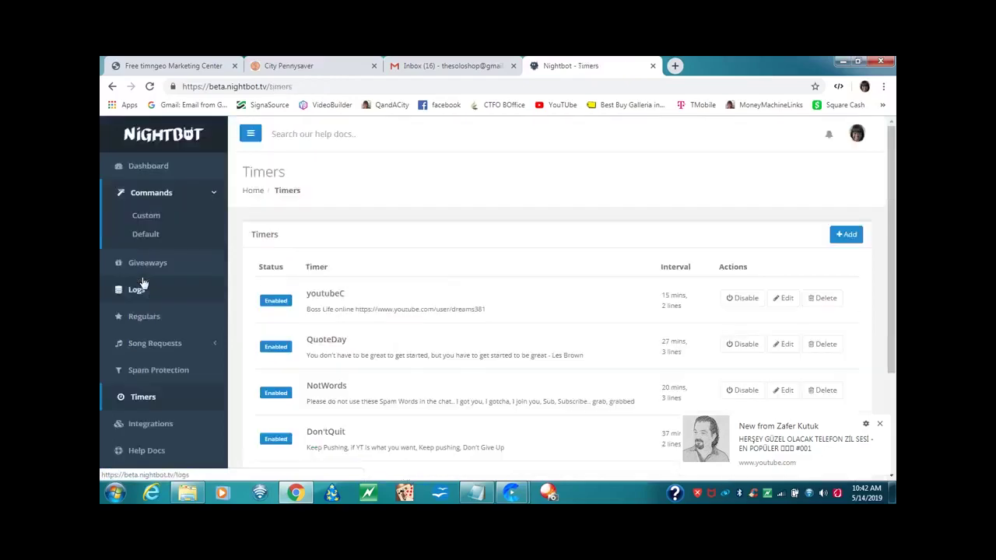
scroll(272, 239, down, 3)
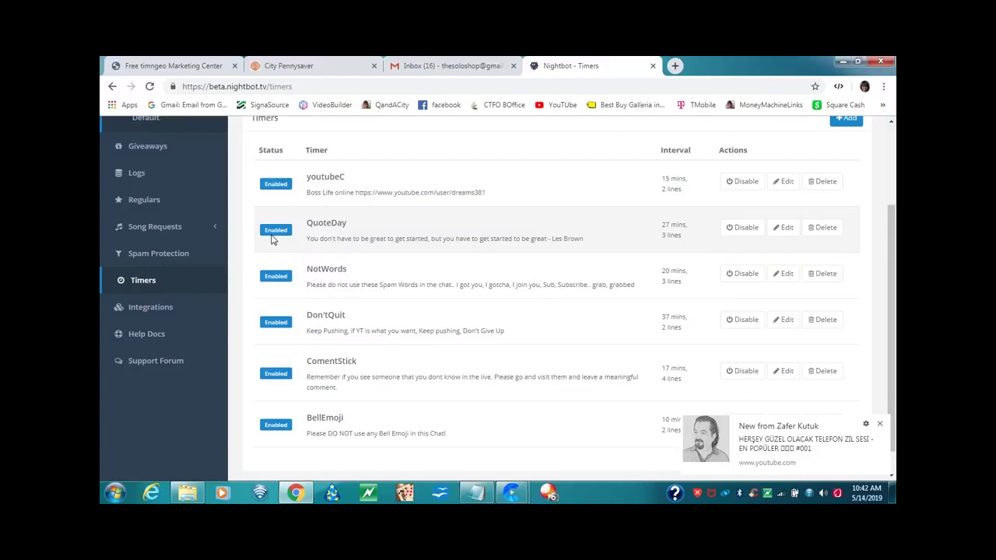
scroll(288, 249, up, 1)
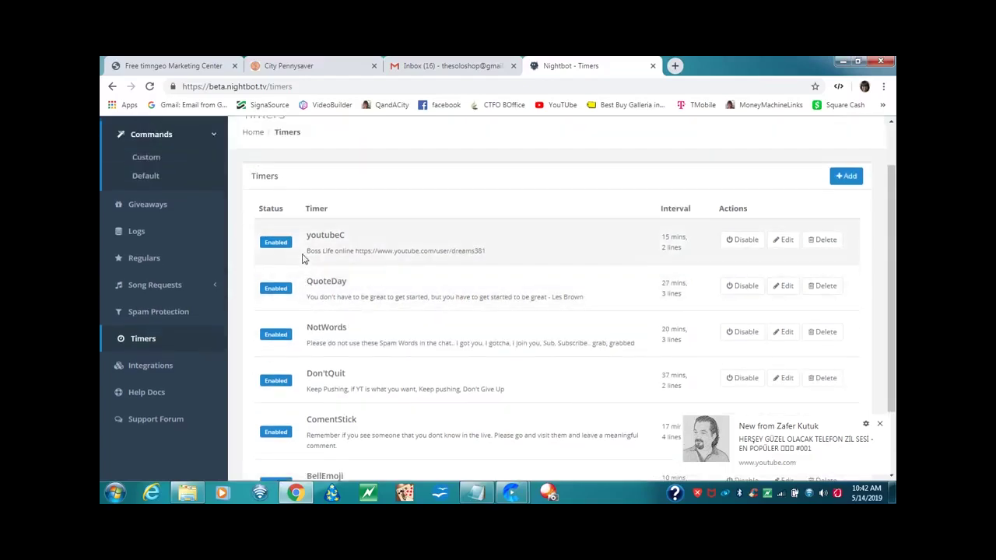
scroll(303, 259, up, 1)
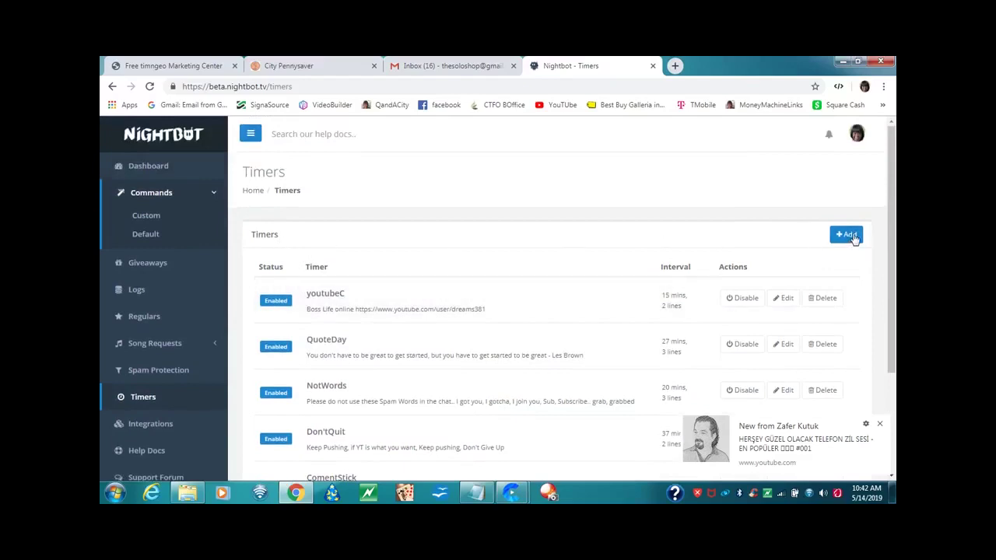
Add a new timer named 'The Boss Life Online'.
click(850, 235)
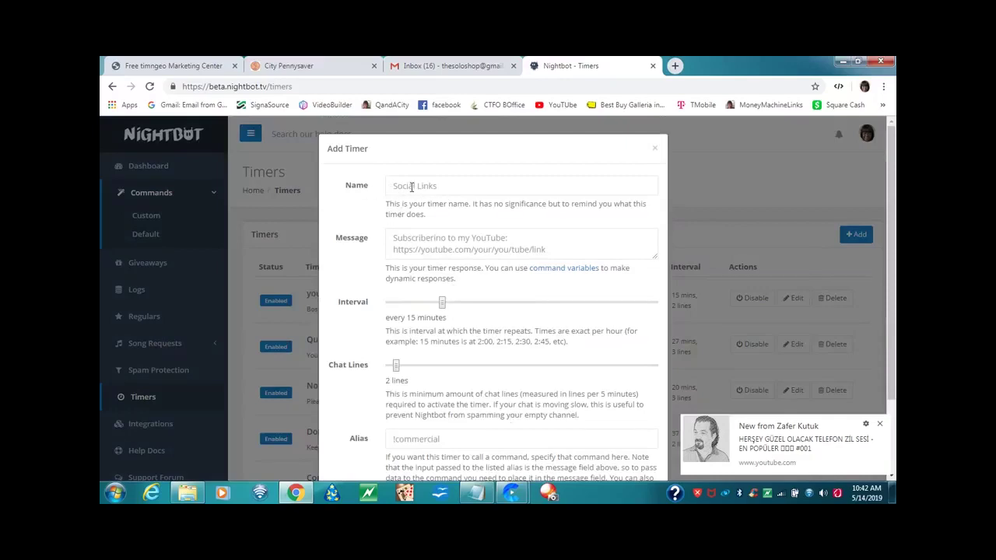
click(412, 187)
text(Th)
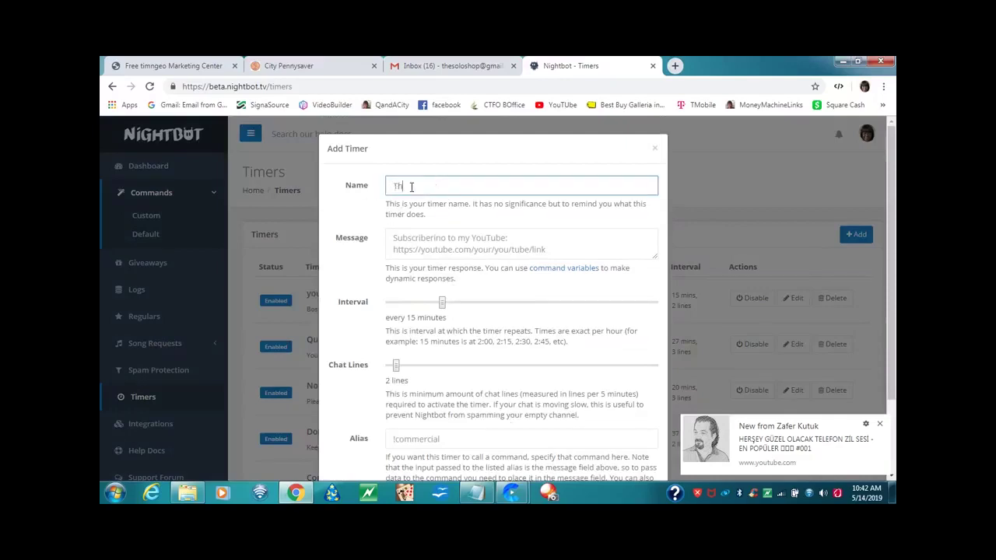
text(e Sol)
key(BackSpace)
text(ss Lif)
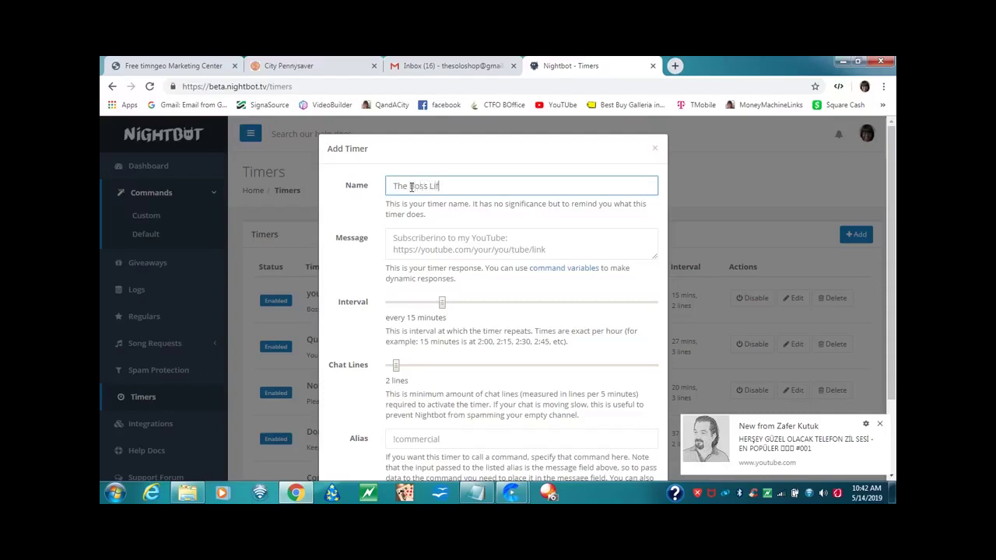
text(e Onl)
text(ine)
scroll(445, 224, down, 1)
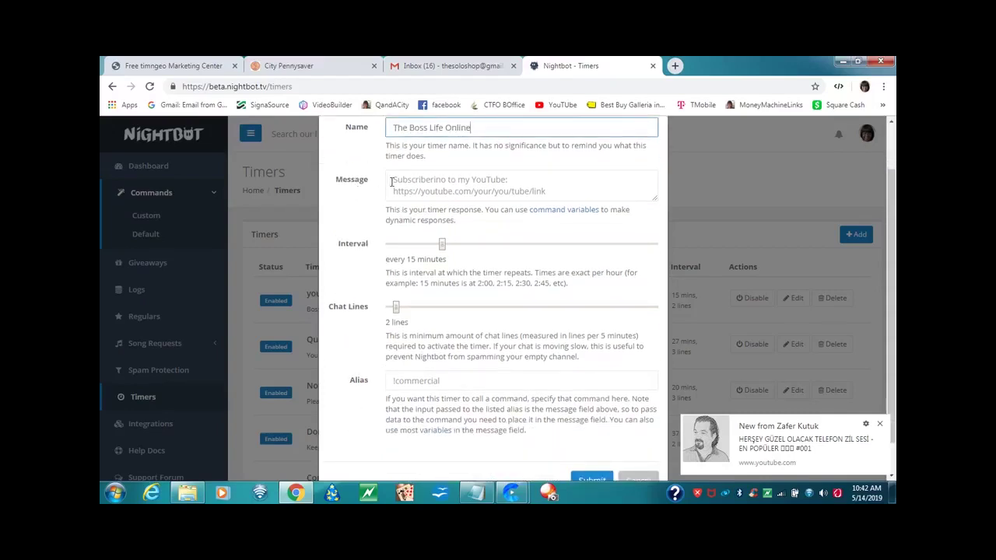
Copy the YouTube channel link from the Notepad notes.
click(477, 492)
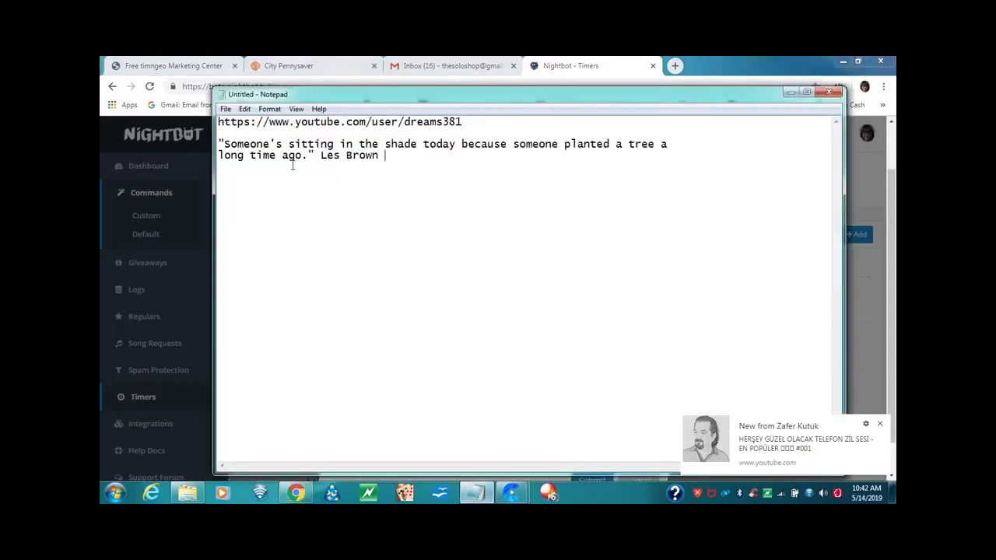
drag(221, 125, 463, 125)
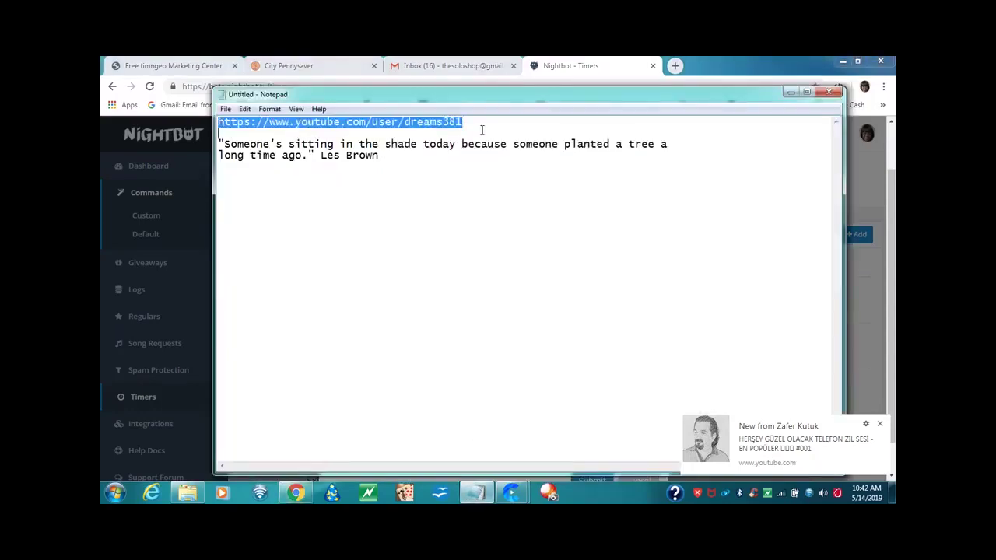
right_click(458, 129)
click(489, 173)
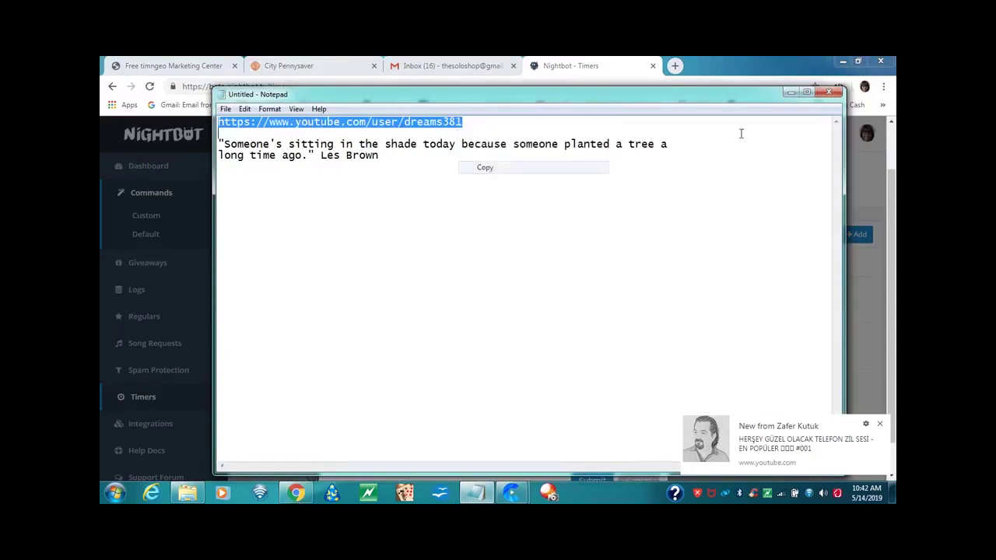
click(791, 91)
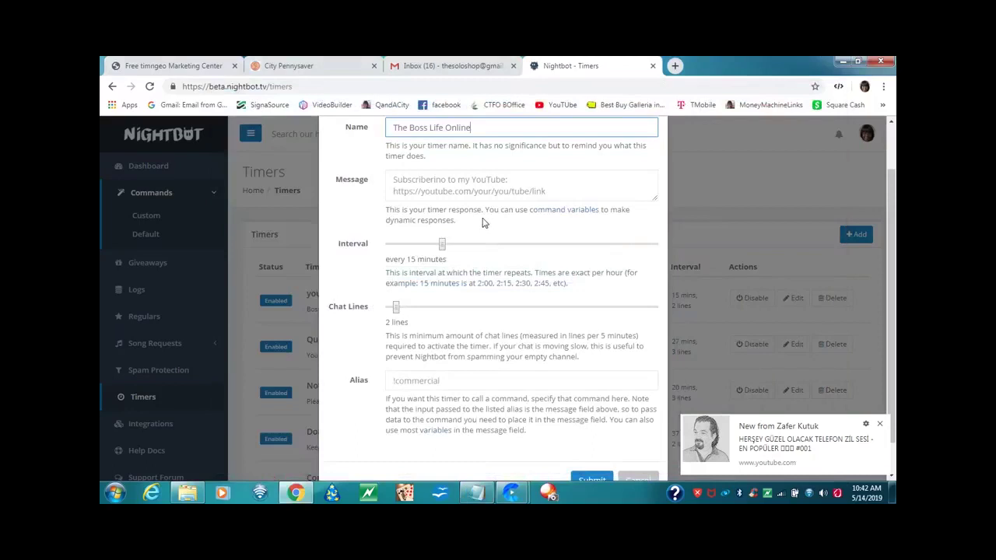
Paste the dreams381 YouTube channel link into the timer's message.
click(399, 184)
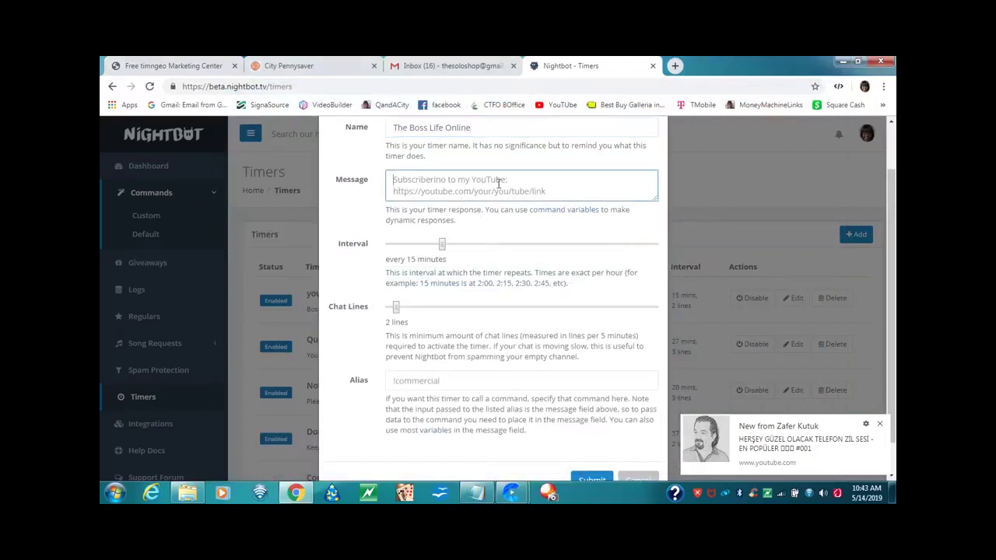
key(ctrl+v)
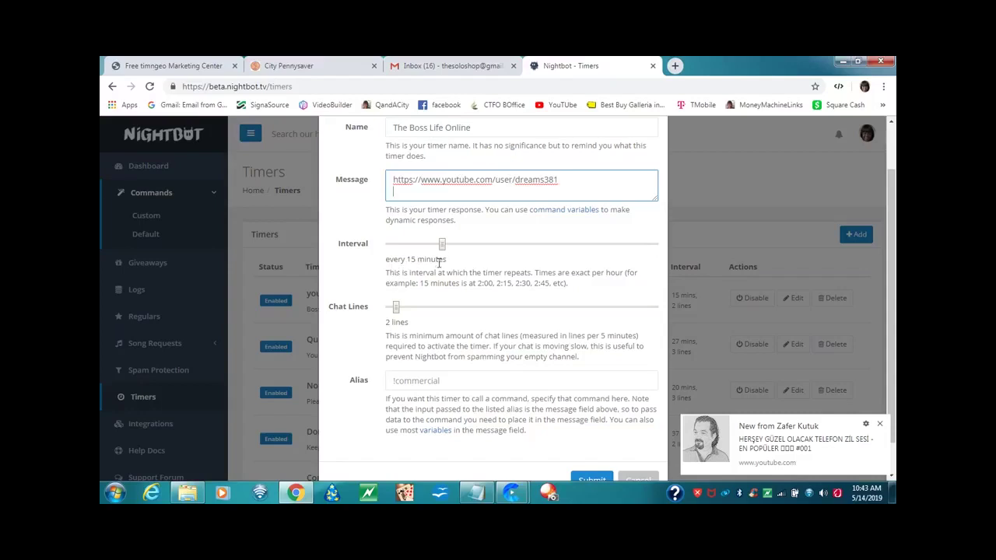
mouse_move(442, 245)
mouse_down()
mouse_move(395, 248)
mouse_move(611, 249)
mouse_move(421, 250)
mouse_move(442, 249)
mouse_up()
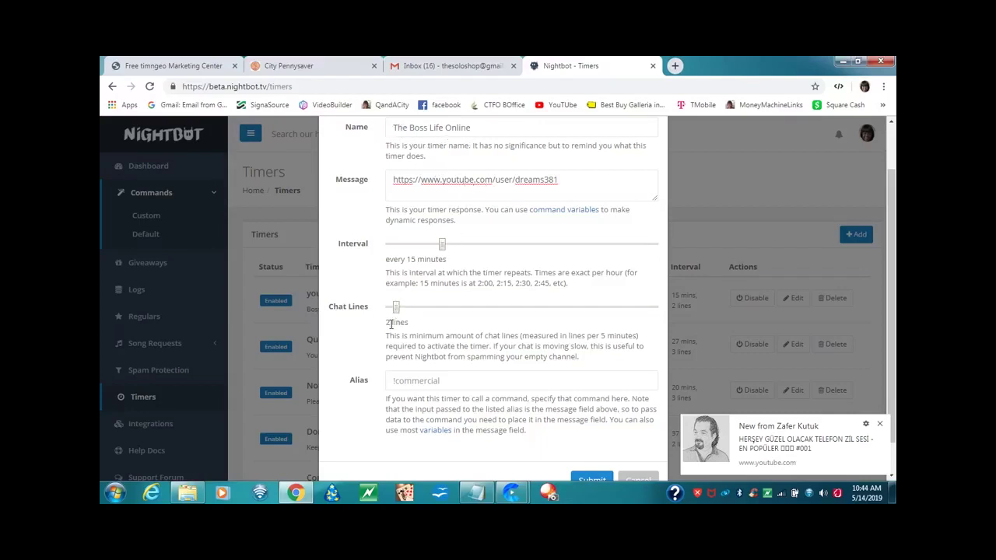
click(591, 178)
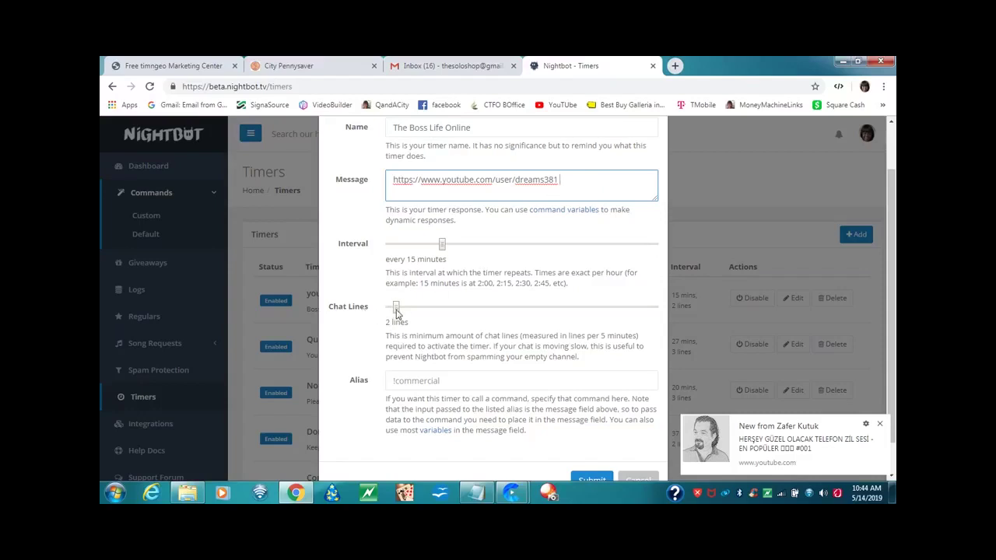
mouse_move(396, 308)
mouse_down()
mouse_move(413, 314)
mouse_move(401, 314)
mouse_up()
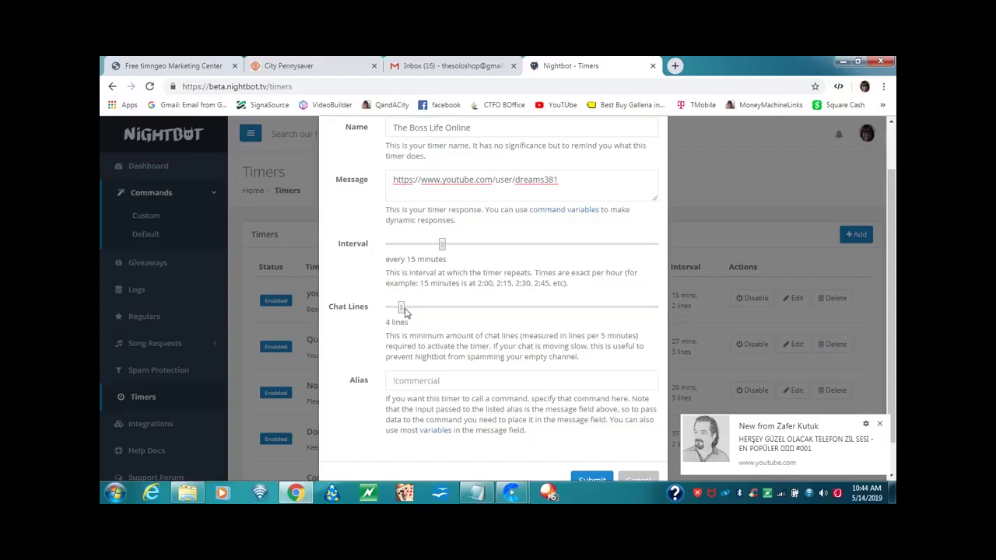
drag(404, 312, 400, 313)
drag(398, 312, 396, 312)
scroll(347, 306, down, 1)
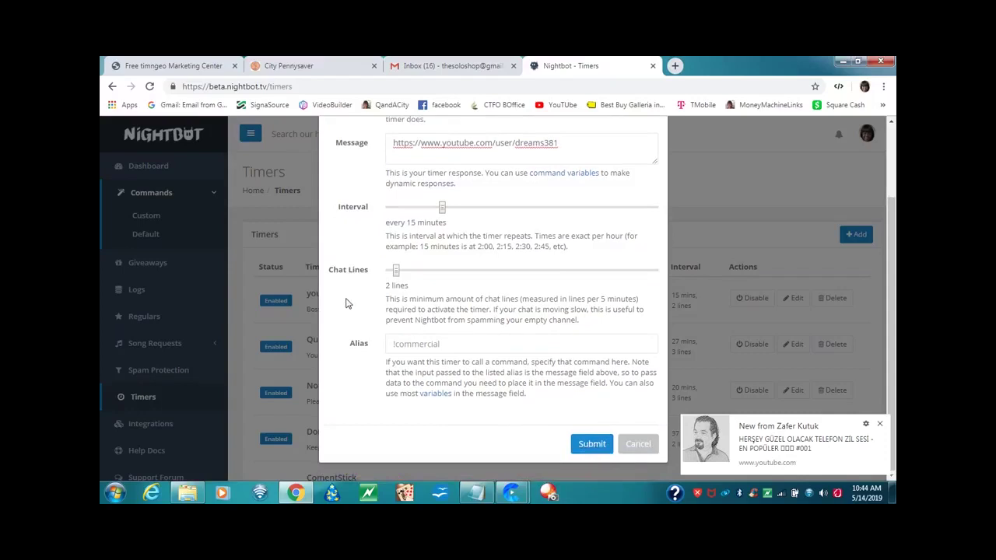
Submit The Boss Life Online timer and confirm it appears in the Timers list.
click(593, 450)
click(593, 450)
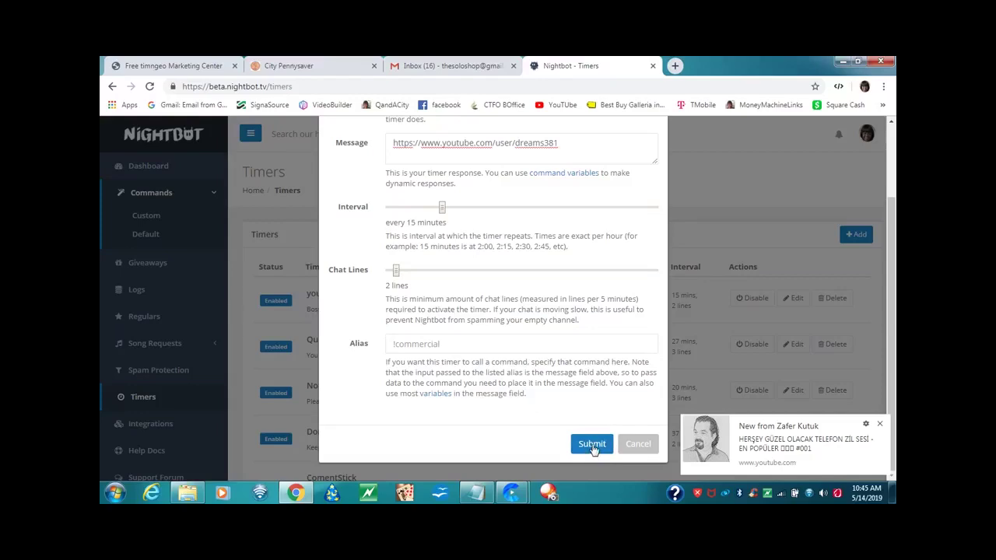
scroll(549, 342, down, 3)
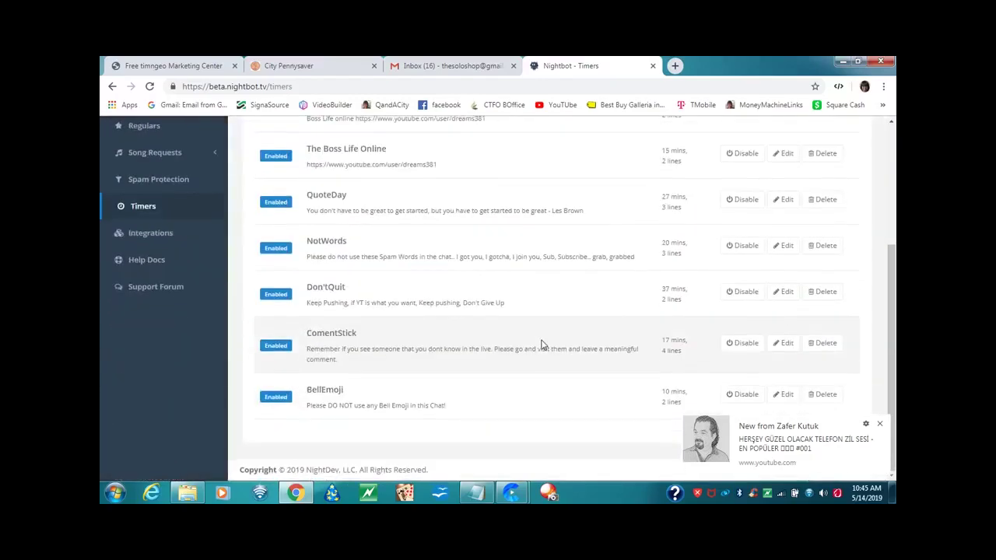
scroll(542, 345, up, 3)
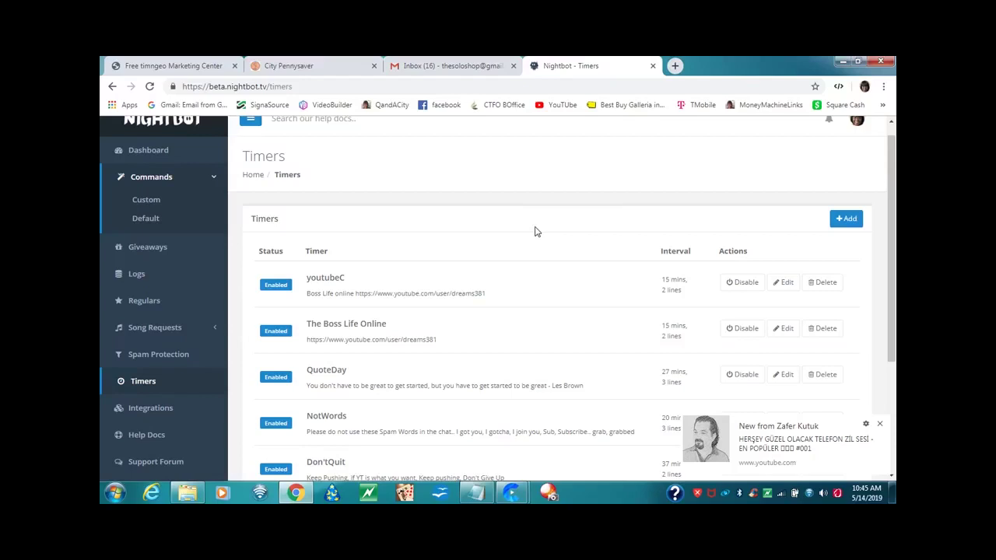
Add another timer named 'Today's Quote'.
click(854, 222)
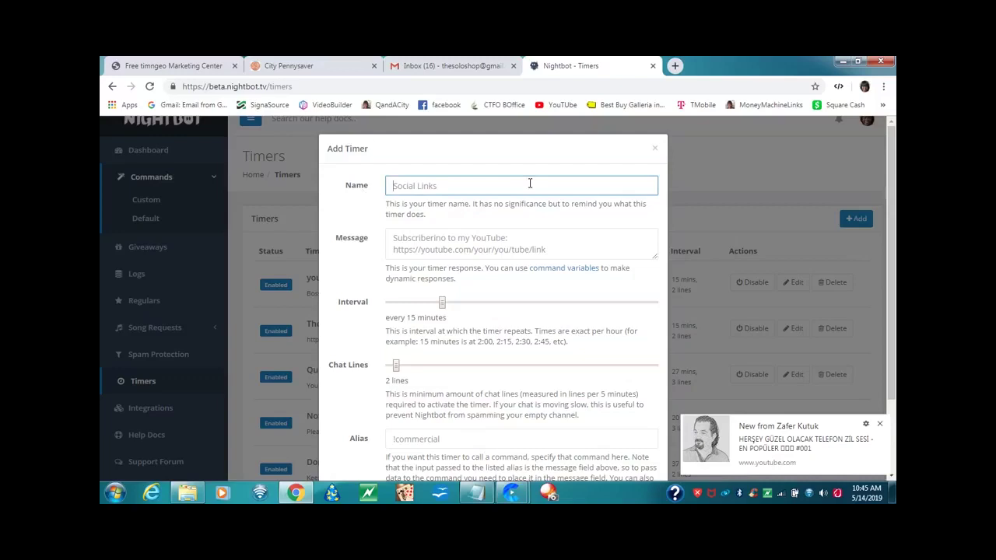
text(Quote of t)
text(he)
key(BackSpace)
key(BackSpace)
key(BackSpace)
key(BackSpace)
key(BackSpace)
key(BackSpace)
key(BackSpace)
key(BackSpace)
key(BackSpace)
key(BackSpace)
text(Today's )
text(Quote)
Copy the Les Brown quote from the Notepad notes.
click(477, 493)
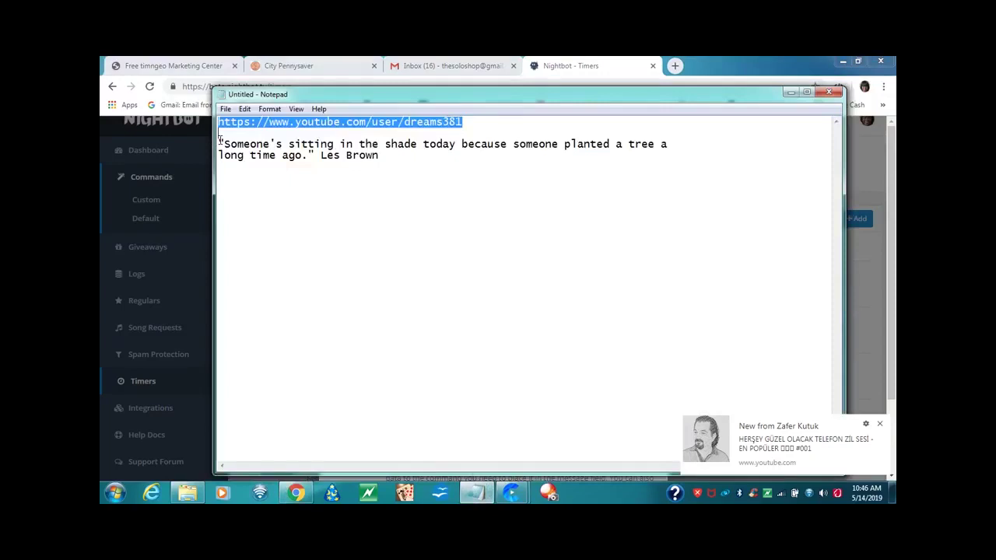
drag(220, 144, 380, 154)
right_click(364, 157)
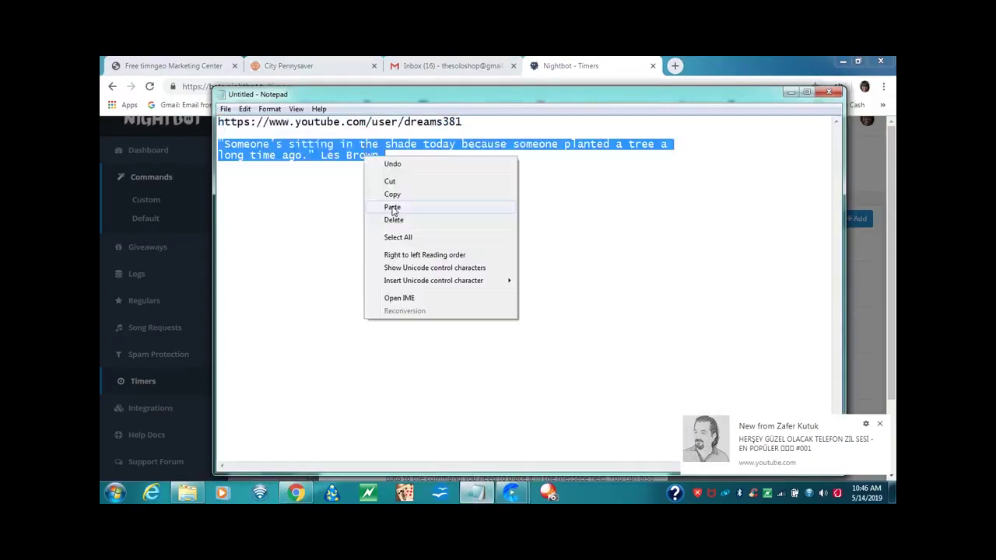
click(392, 195)
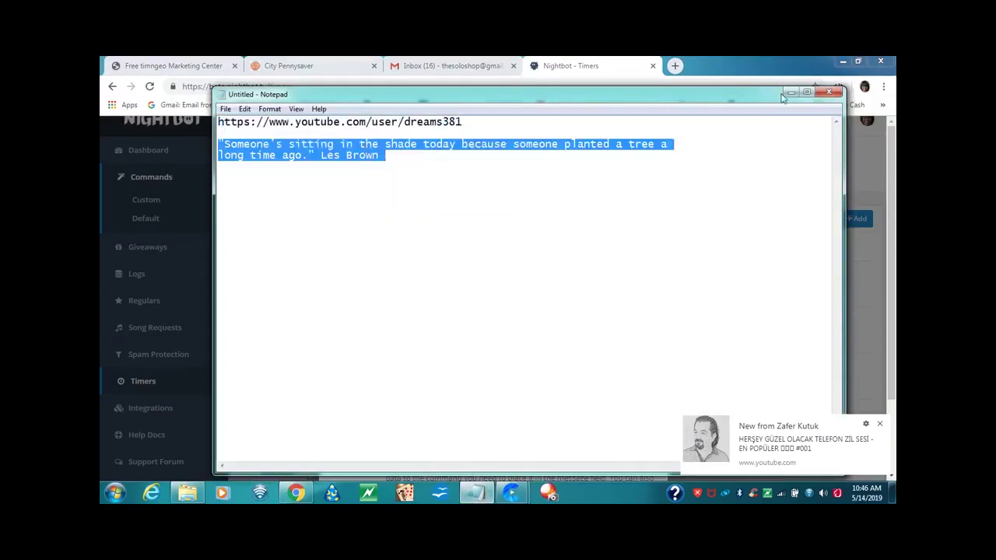
Paste the Les Brown shade-tree quote as the message, removing the stray line break.
click(790, 93)
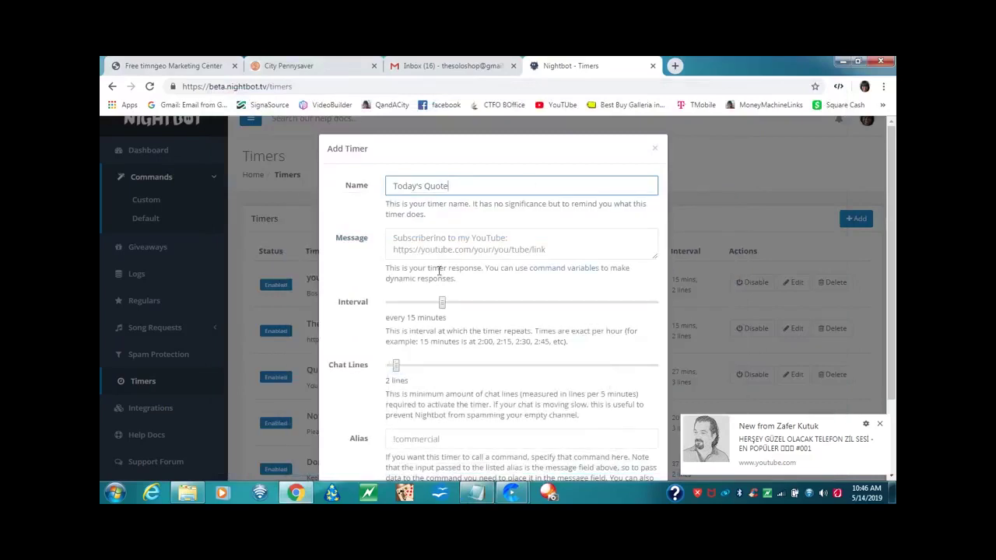
click(415, 245)
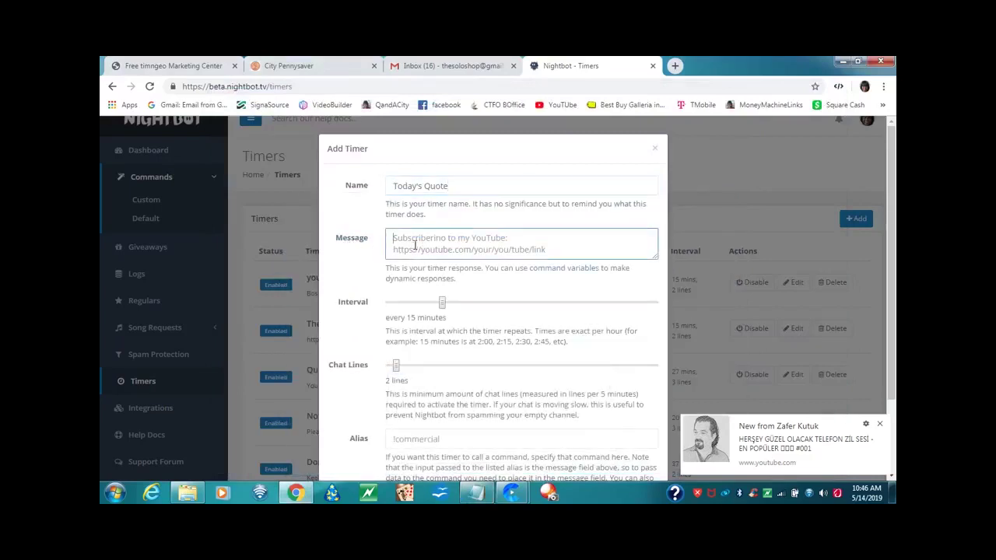
key(ctrl+v)
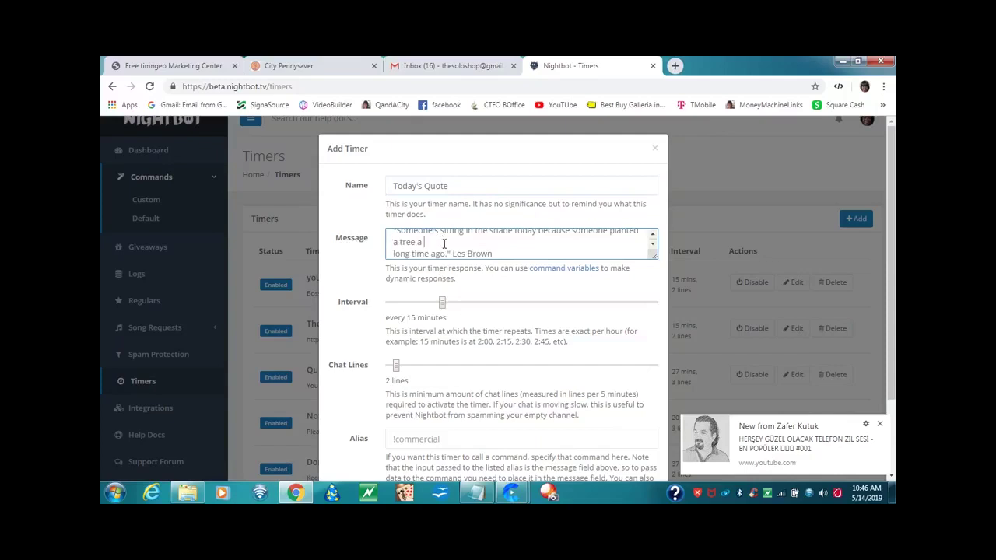
key(Delete)
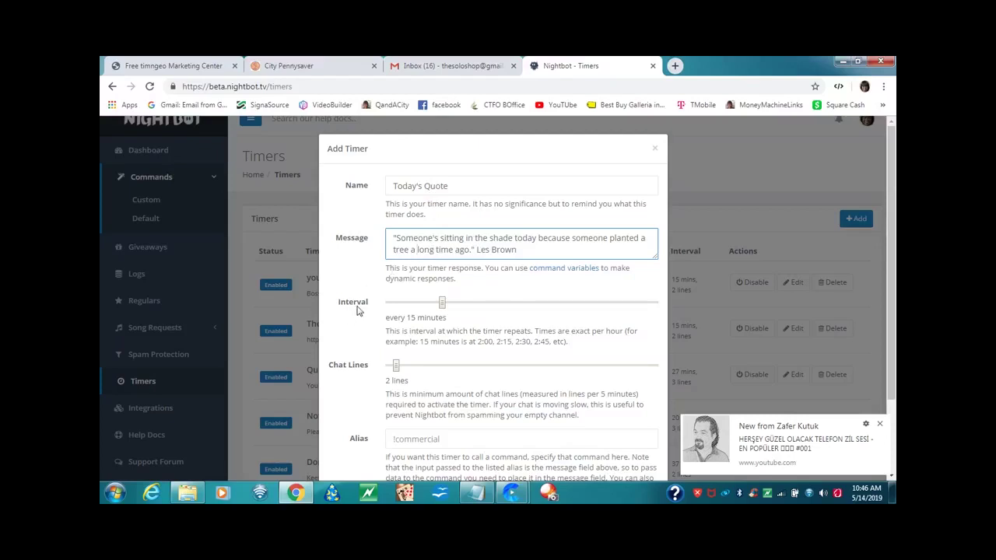
Set the timer interval to 37 minutes and the chat lines to 4.
click(444, 306)
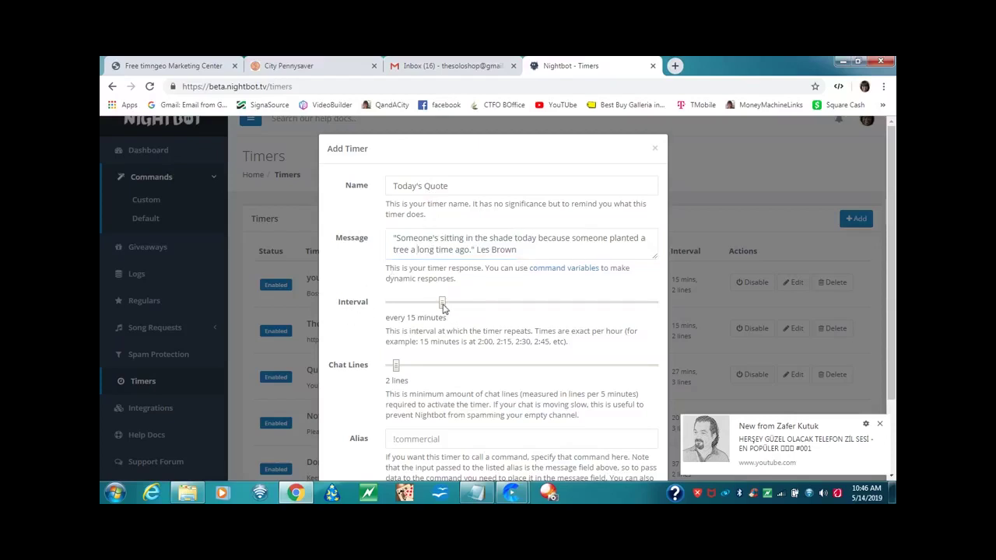
drag(443, 306, 542, 304)
drag(395, 370, 402, 371)
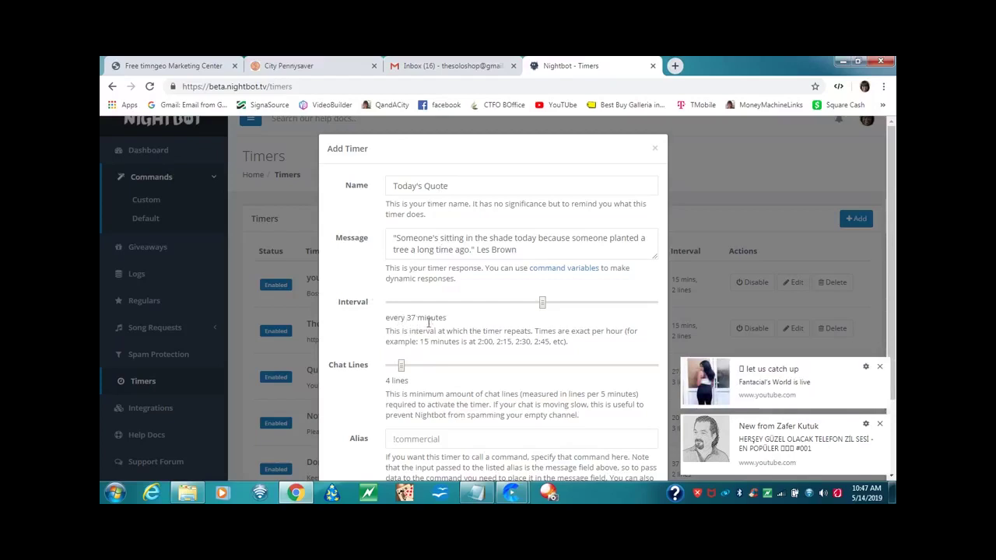
Clear the YouTube notifications and save the Today's Quote timer at 37 minutes, 4 lines.
click(879, 369)
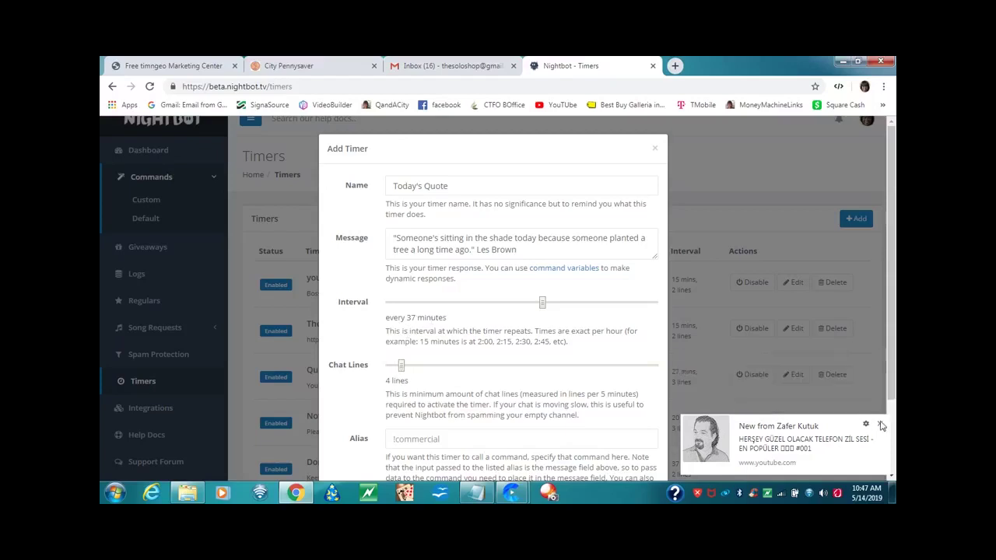
click(880, 426)
scroll(491, 359, down, 2)
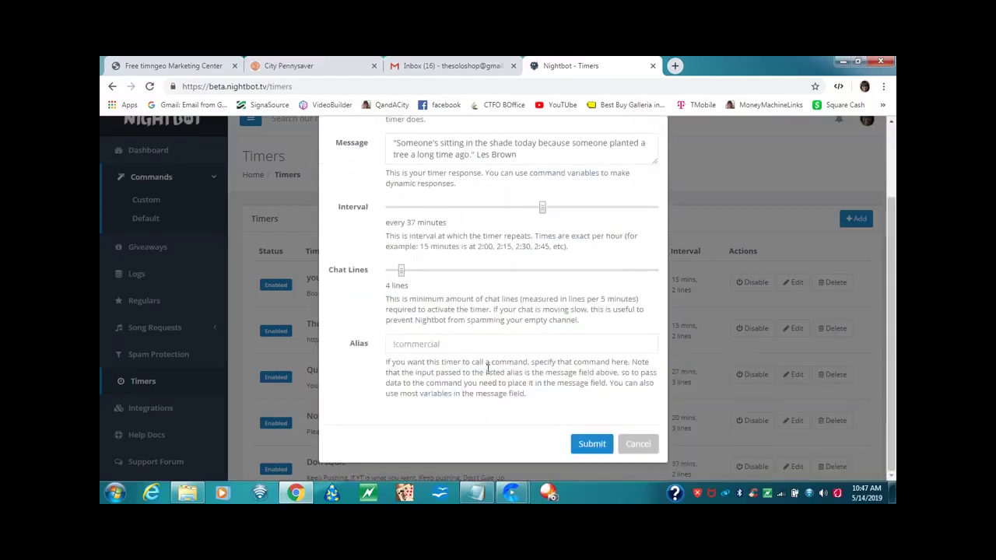
click(593, 445)
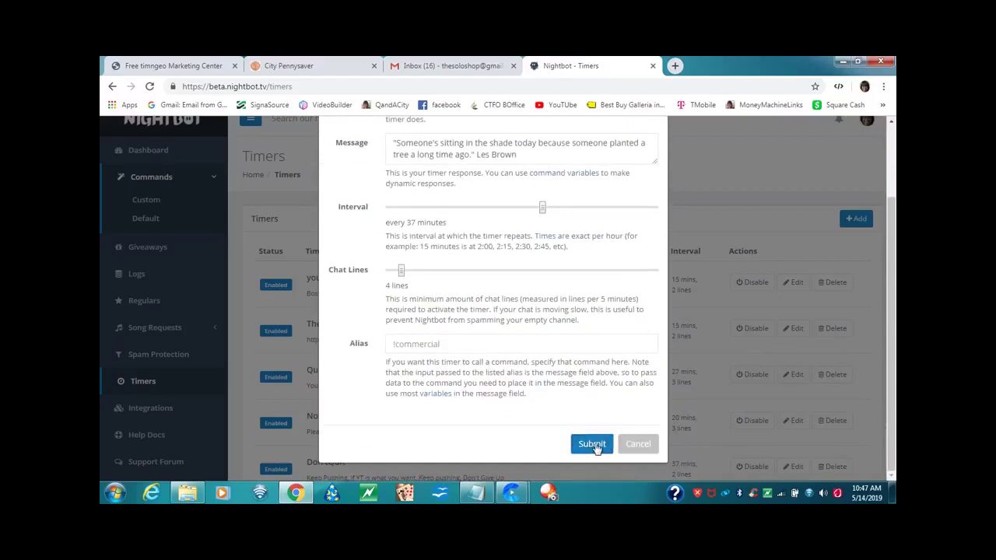